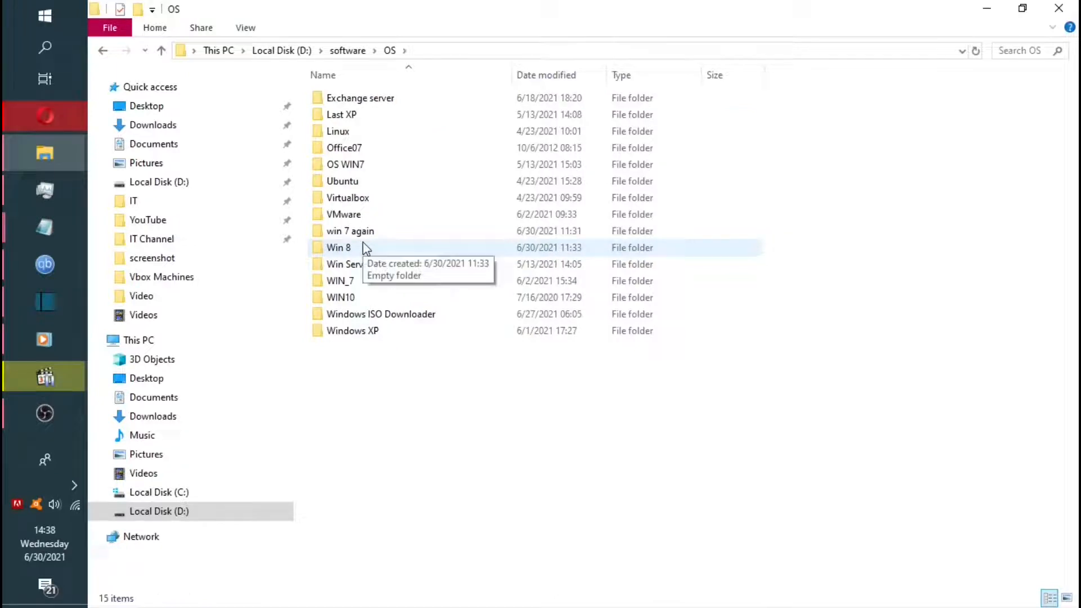
Step: Install Oracle VM VirtualBox 6.1.20 from the Virtualbox folder with the default features and shortcuts, launching it when setup finishes
double_click(363, 200)
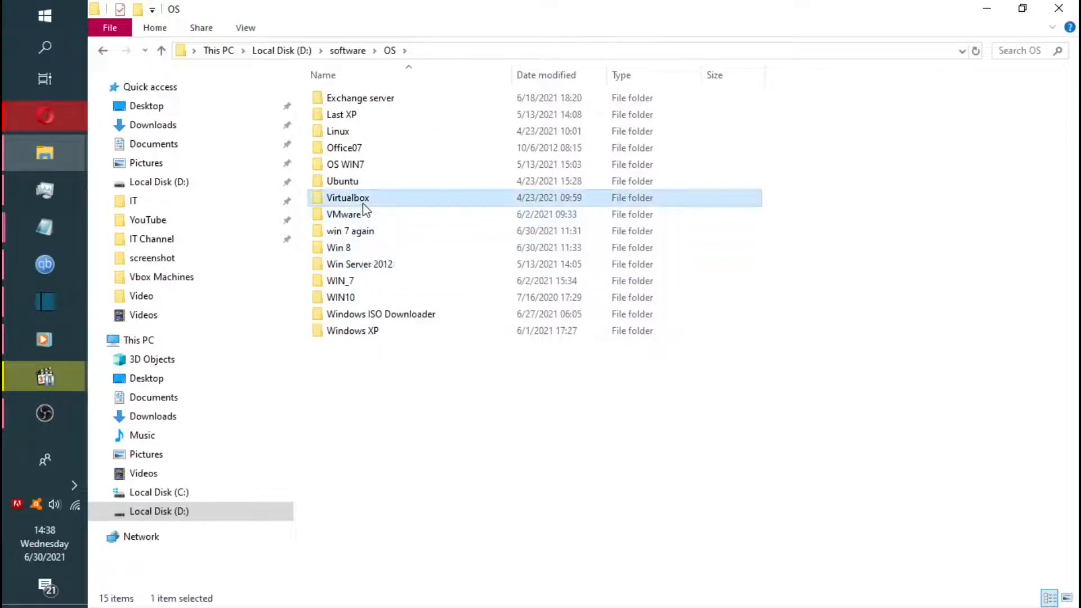
left_click(365, 100)
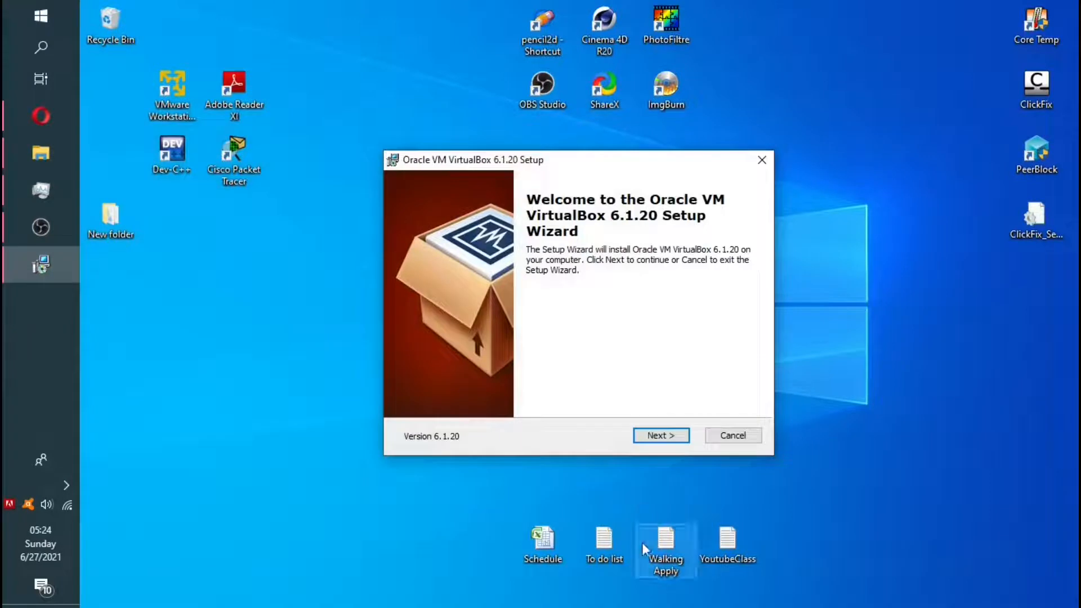
left_click(662, 437)
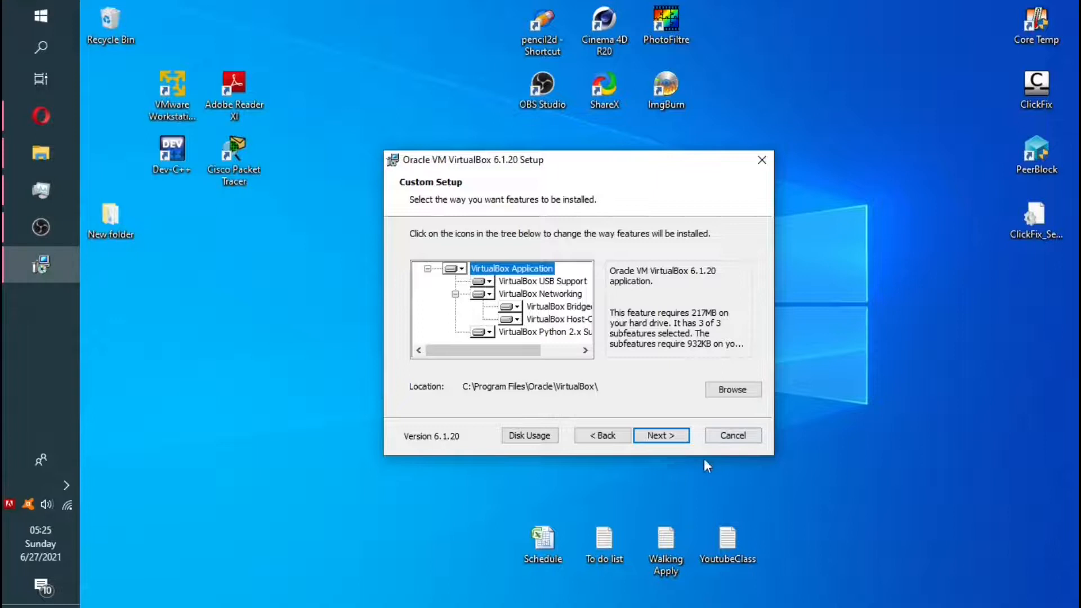
left_click(670, 434)
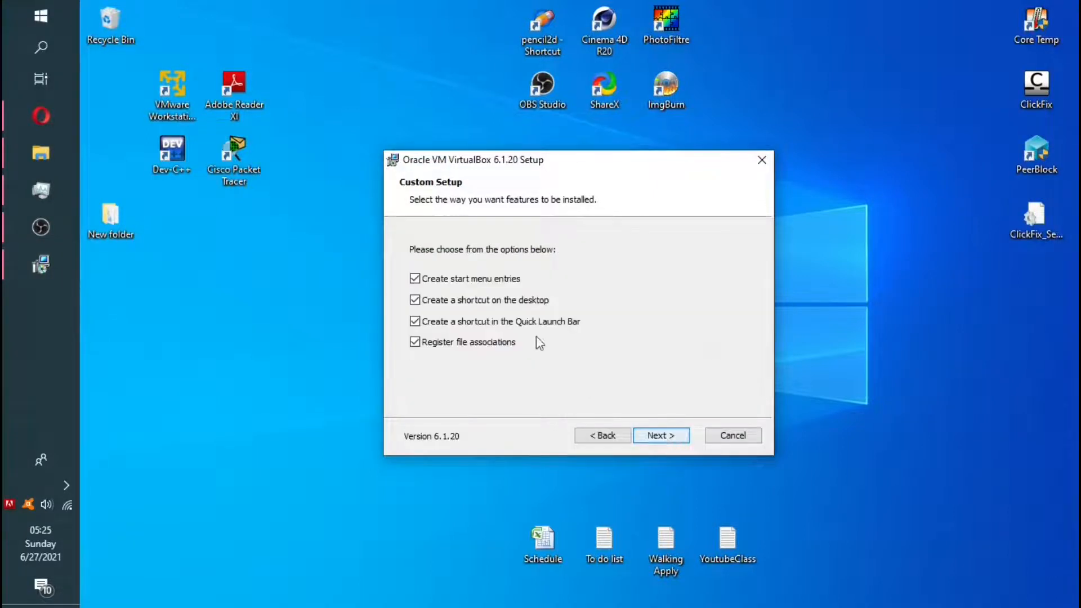
left_click(641, 433)
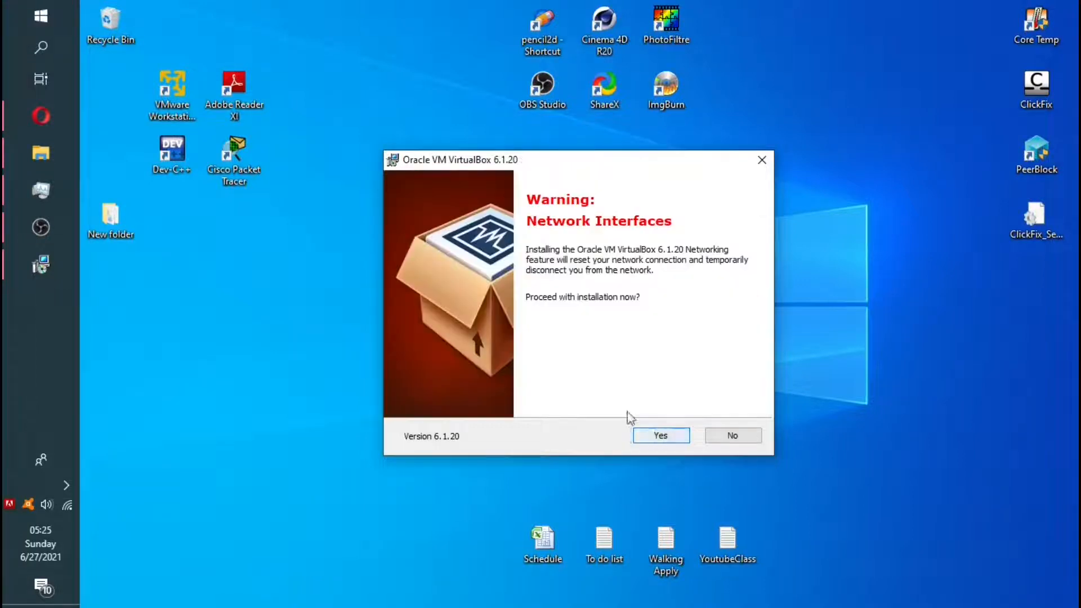
left_click(667, 440)
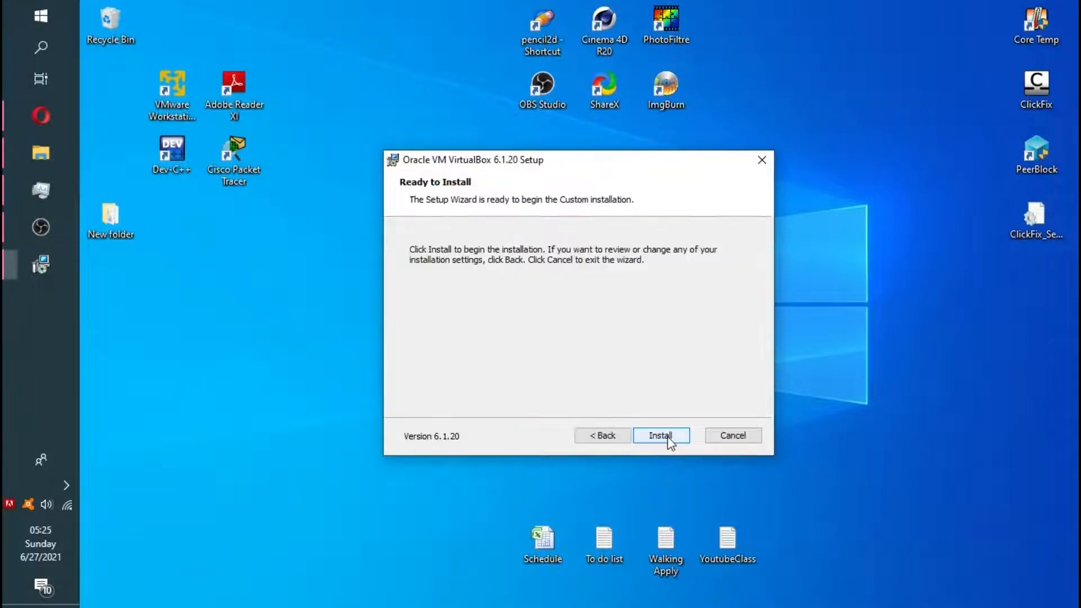
left_click(667, 437)
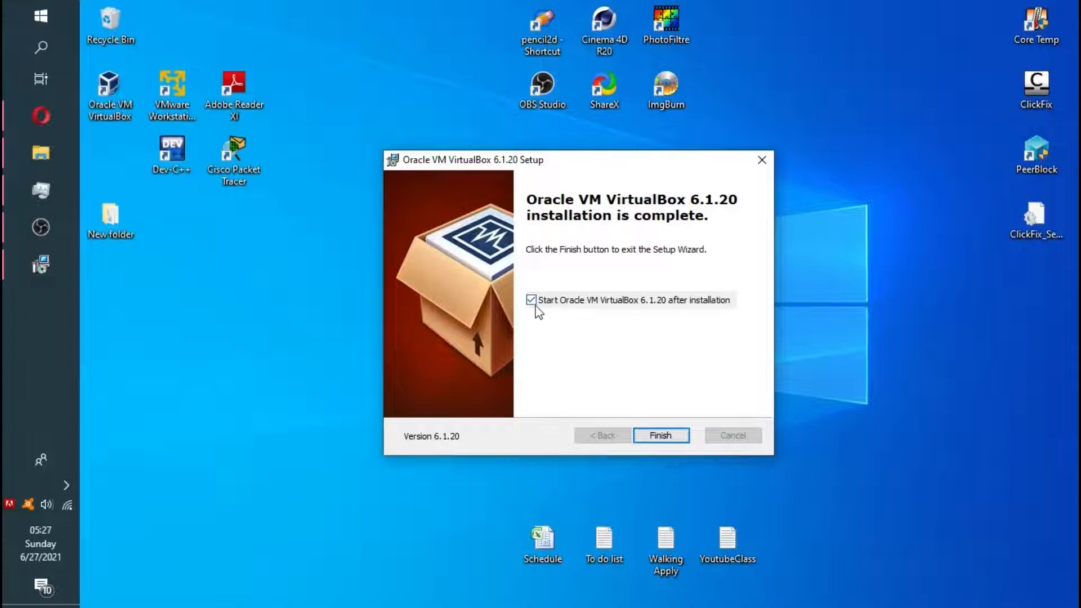
left_click(641, 434)
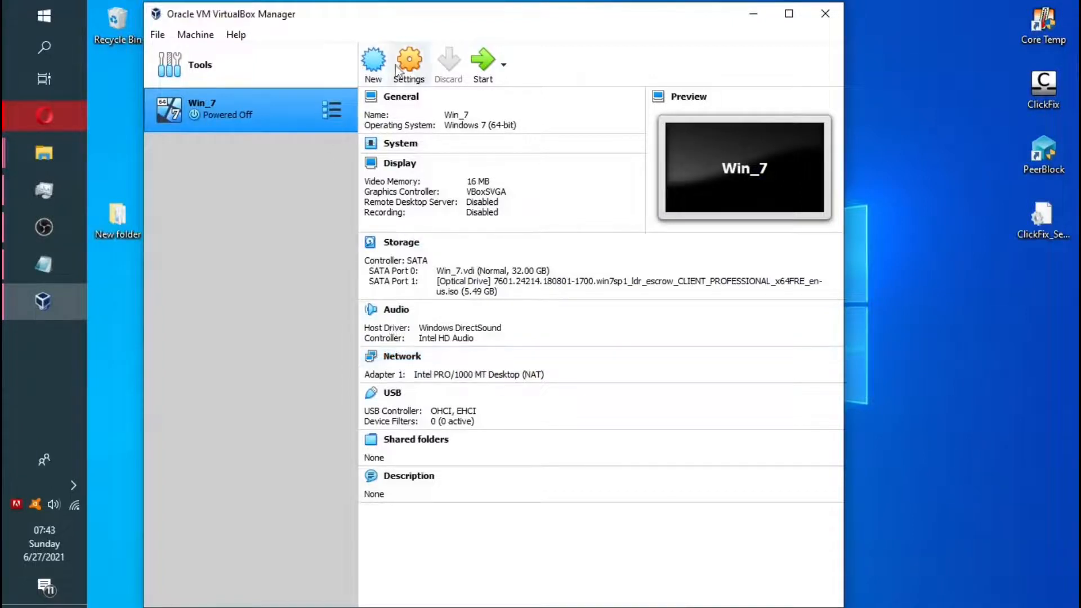
Step: Create a virtual machine named WinServer_2012 of type Microsoft Windows, version Windows 2012 (64-bit), keeping the default memory size
left_click(374, 66)
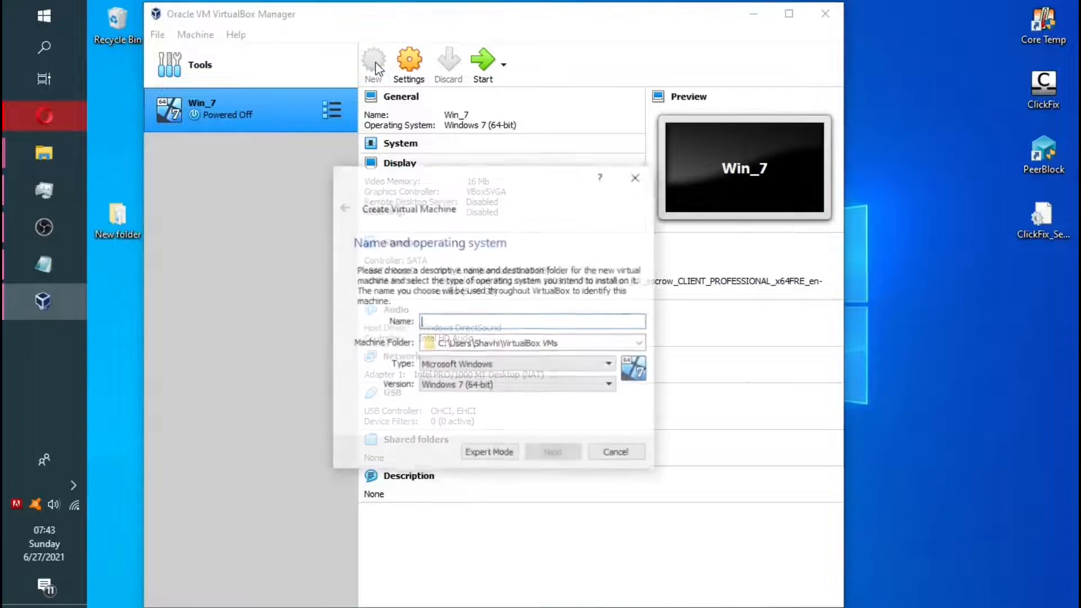
left_click(485, 321)
type("Win")
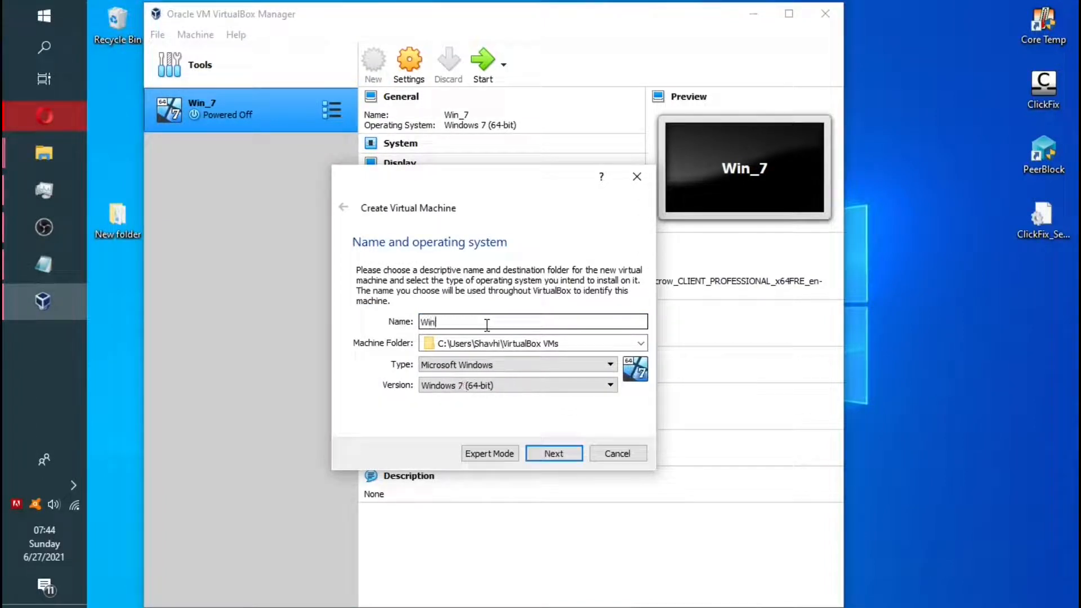
type("Server_2012")
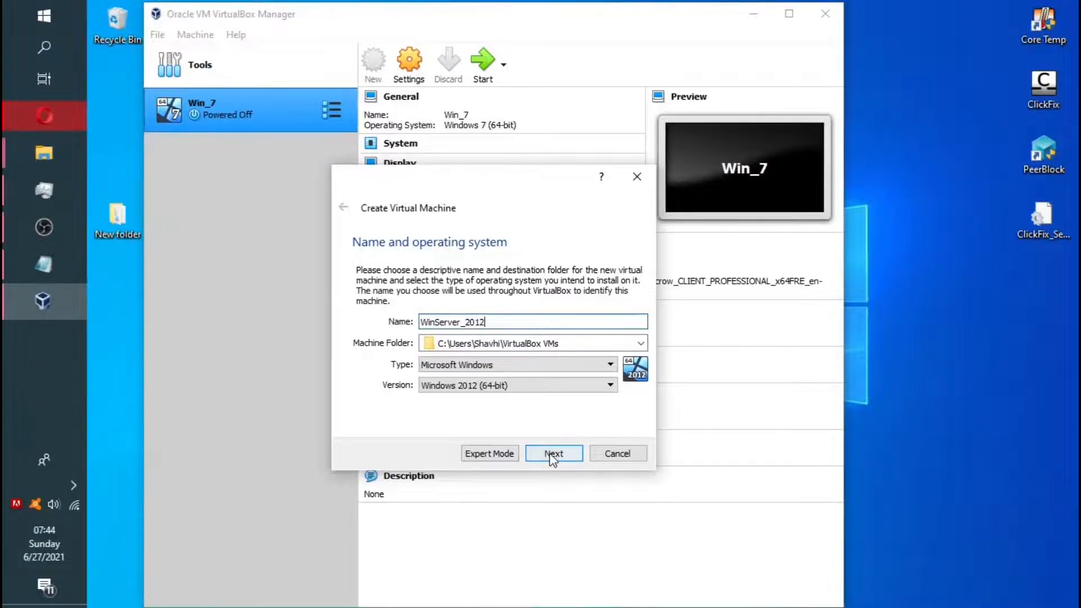
left_click(551, 456)
left_click(560, 457)
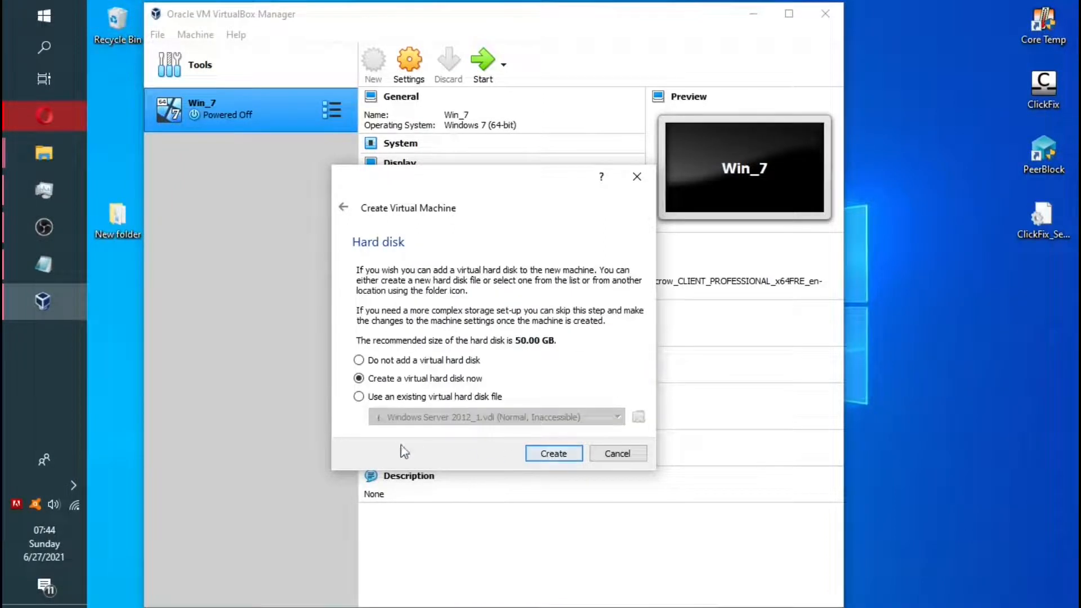
Step: Create a dynamically allocated 50 GB VDI virtual hard disk for the WinServer_2012 machine
left_click(548, 455)
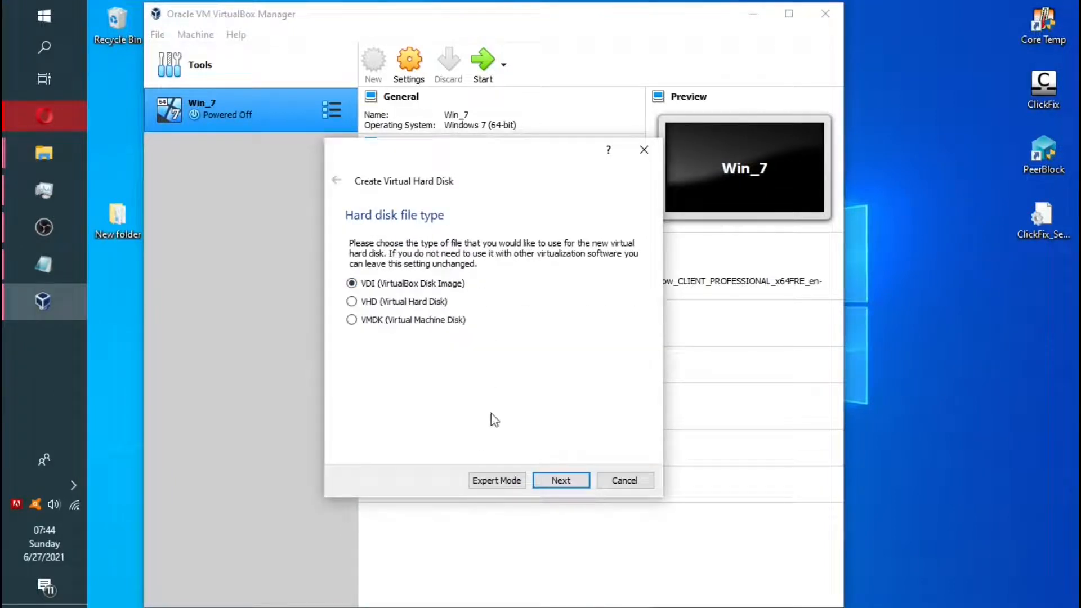
left_click(552, 479)
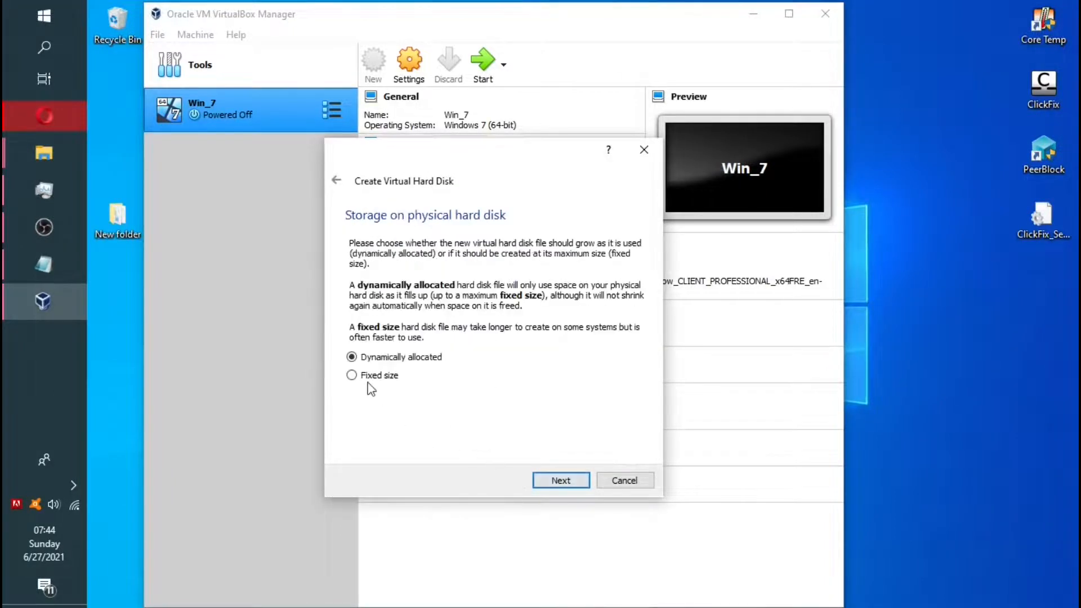
left_click(547, 482)
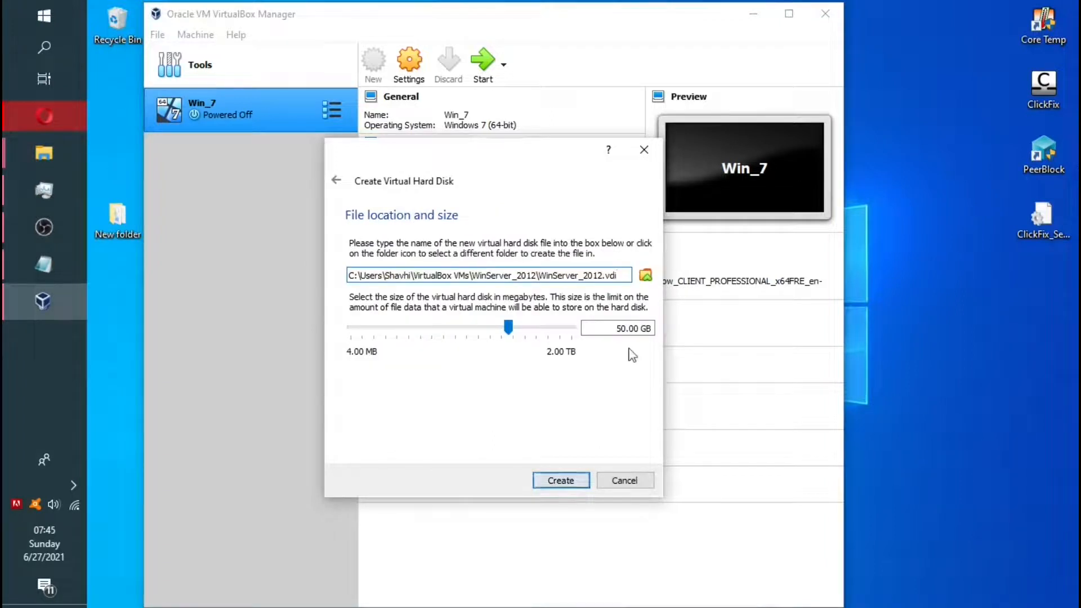
left_click(564, 484)
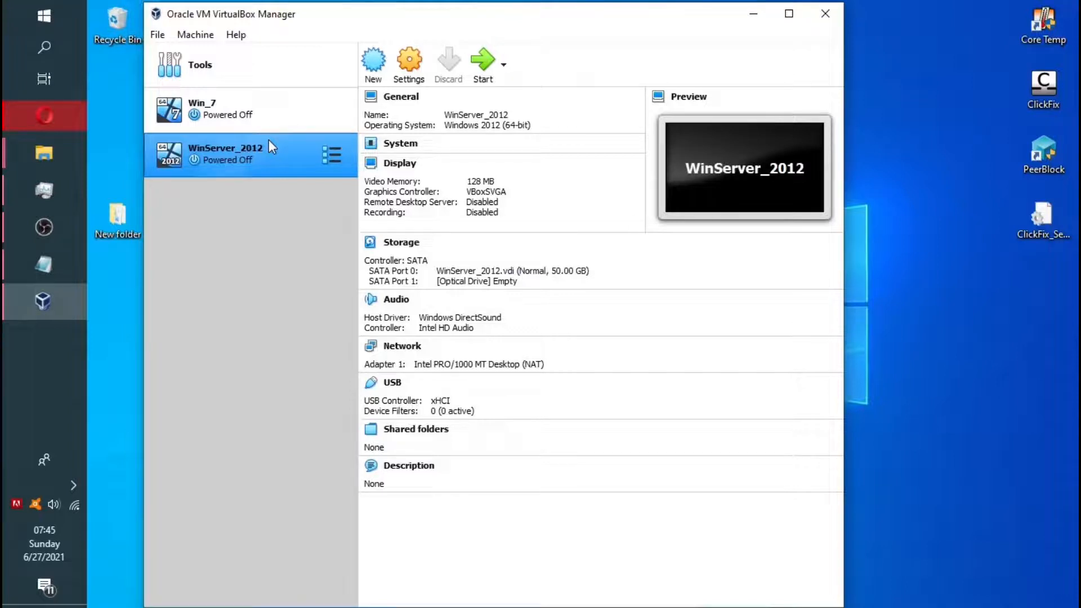
Step: Start the WinServer_2012 machine using the 9600.17050.WINBLUE_REFRESH ISO from the Win Server 2012 folder as its start-up disk
left_click(482, 79)
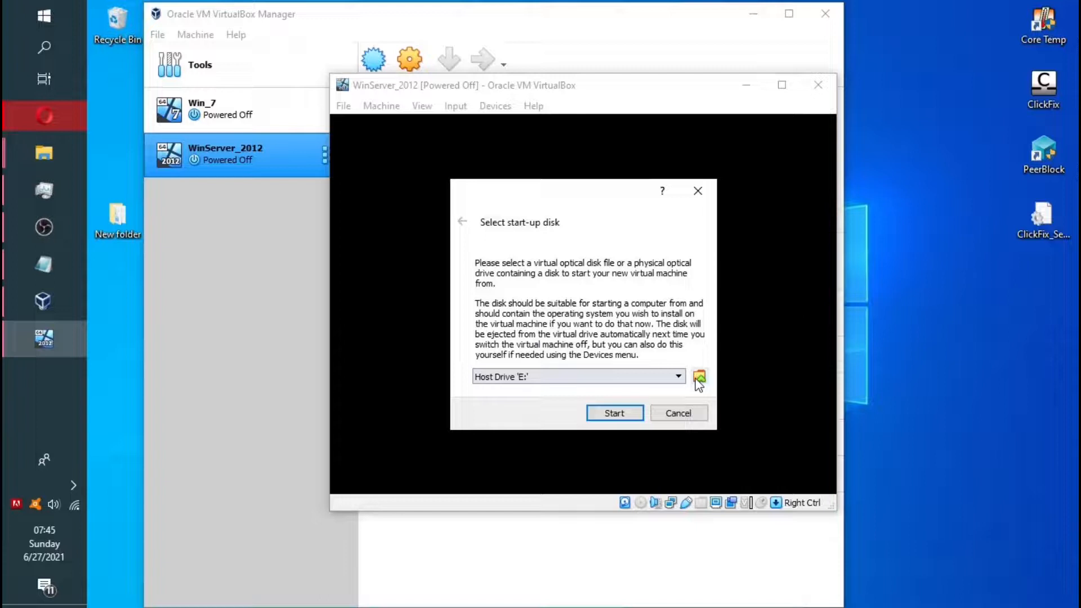
left_click(699, 378)
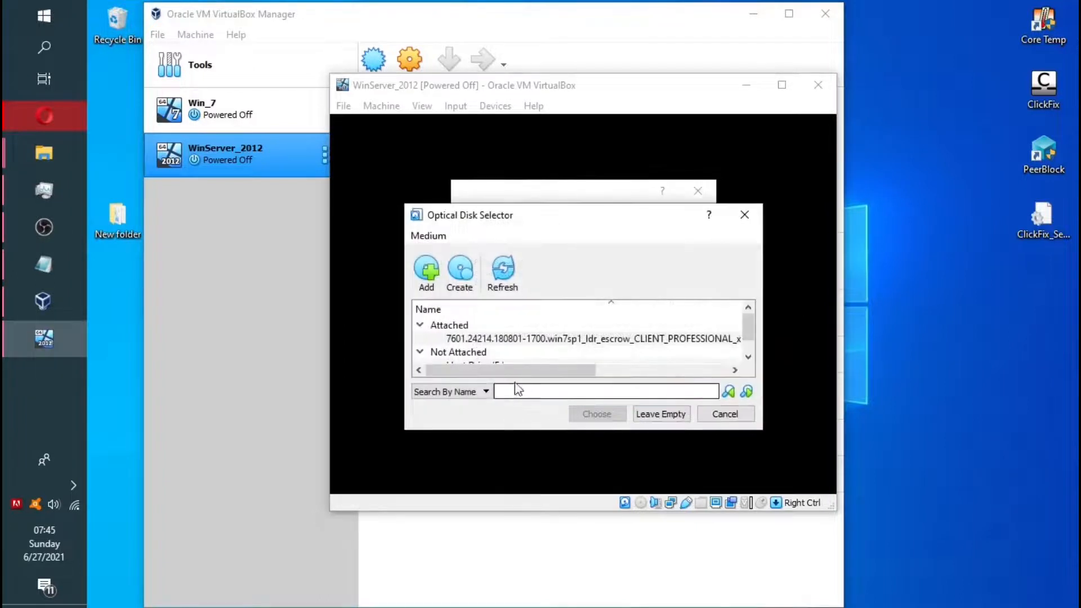
left_click(428, 273)
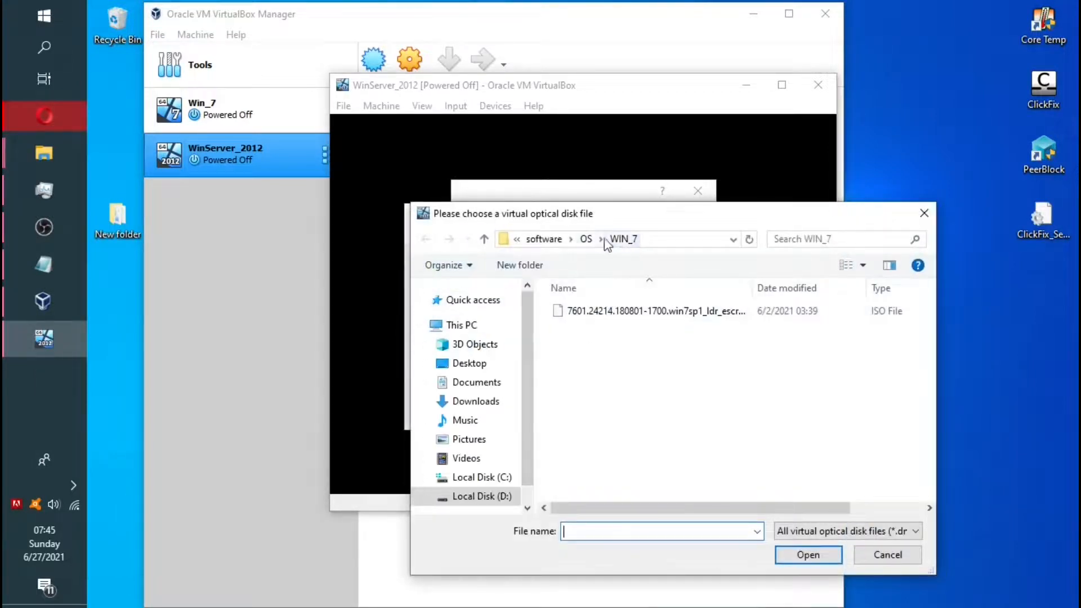
left_click(586, 239)
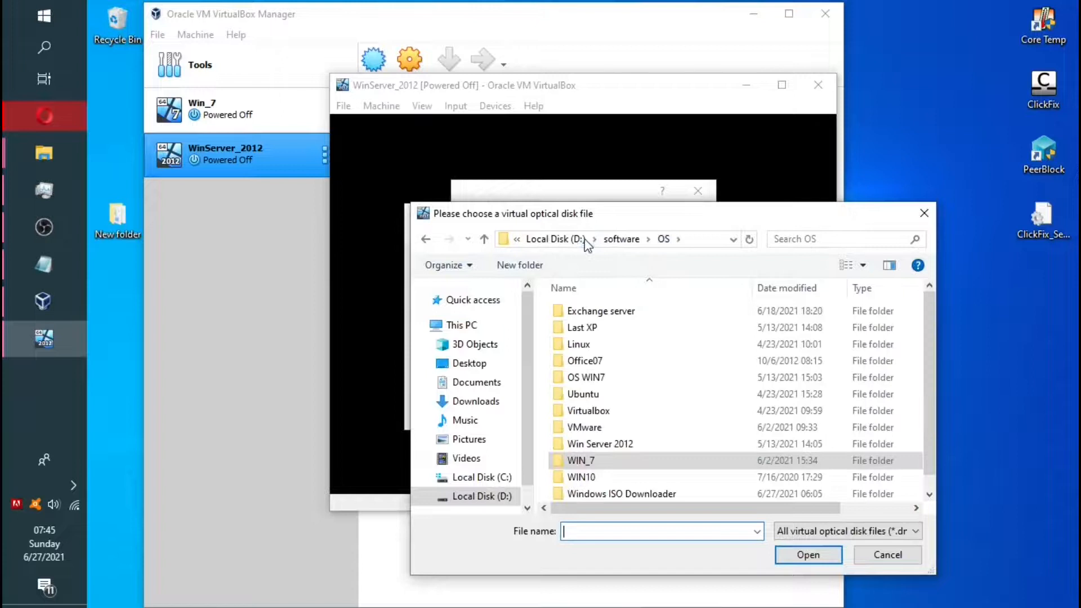
left_click(596, 448)
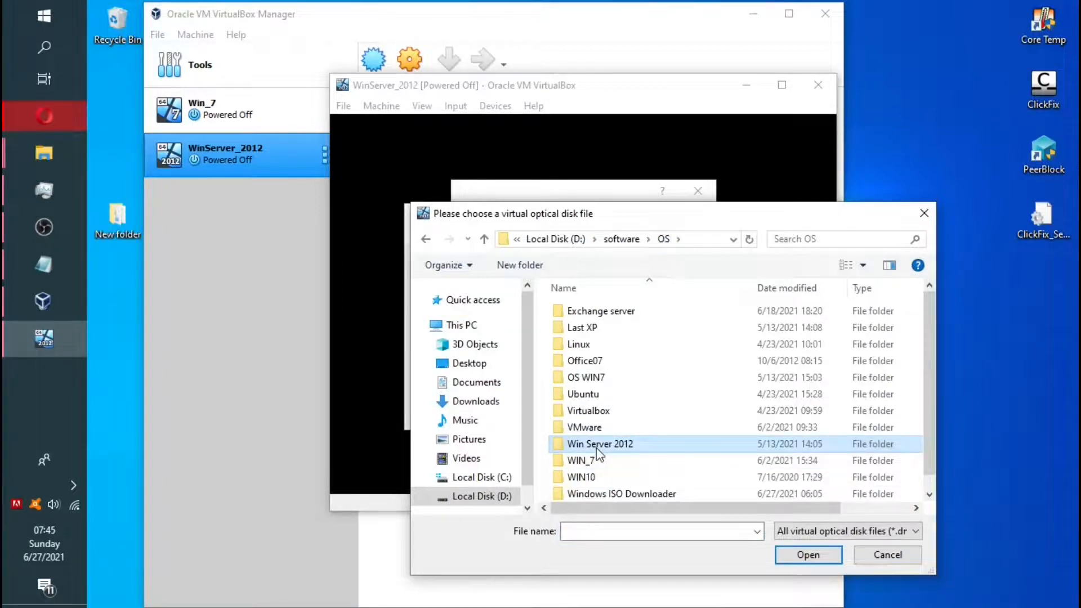
double_click(597, 448)
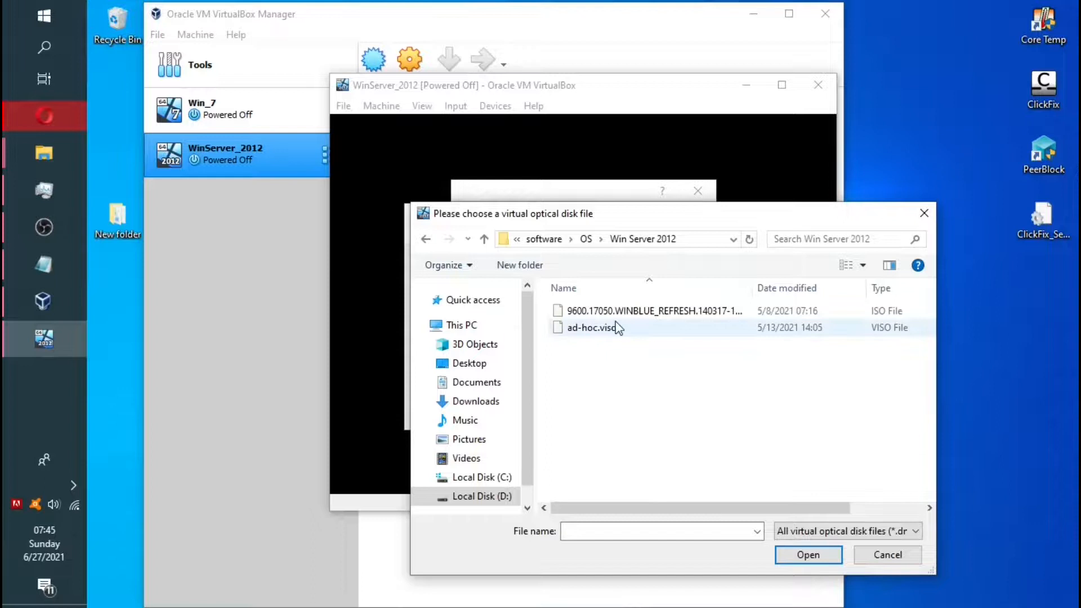
left_click(644, 310)
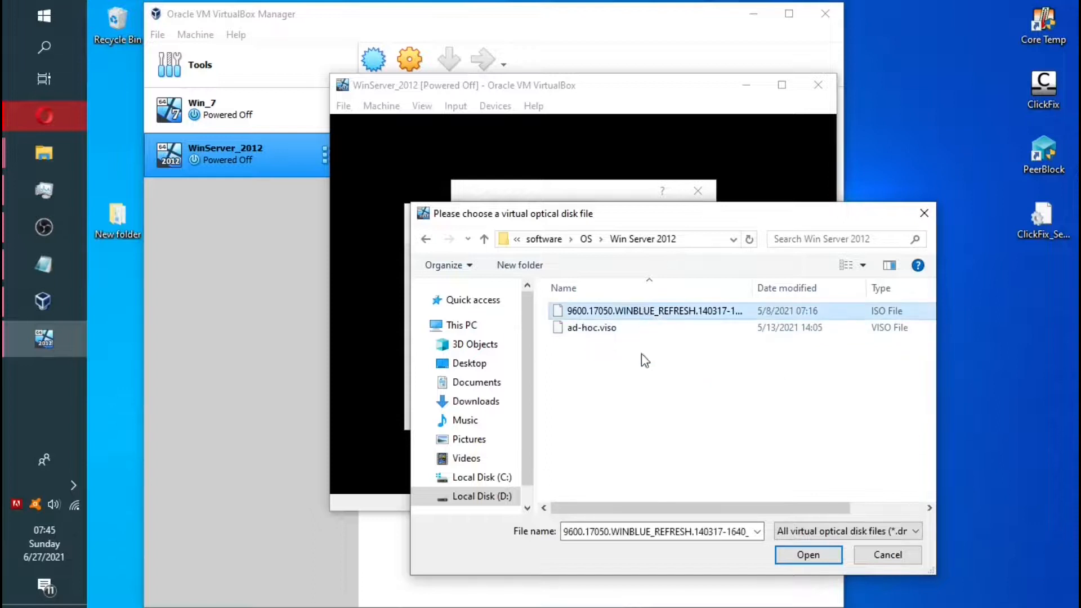
left_click(801, 553)
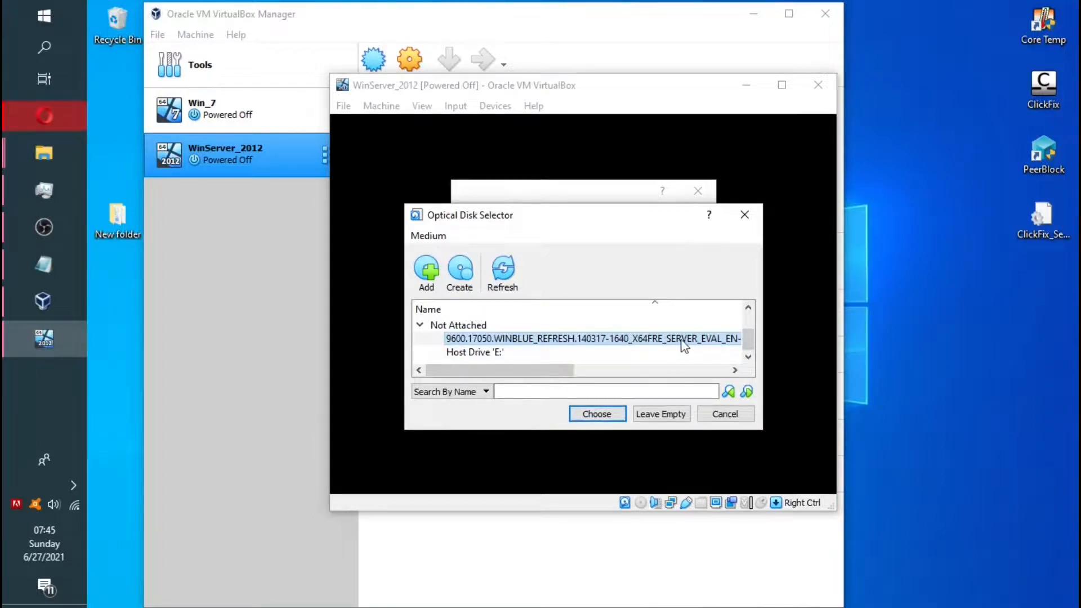
left_click(598, 415)
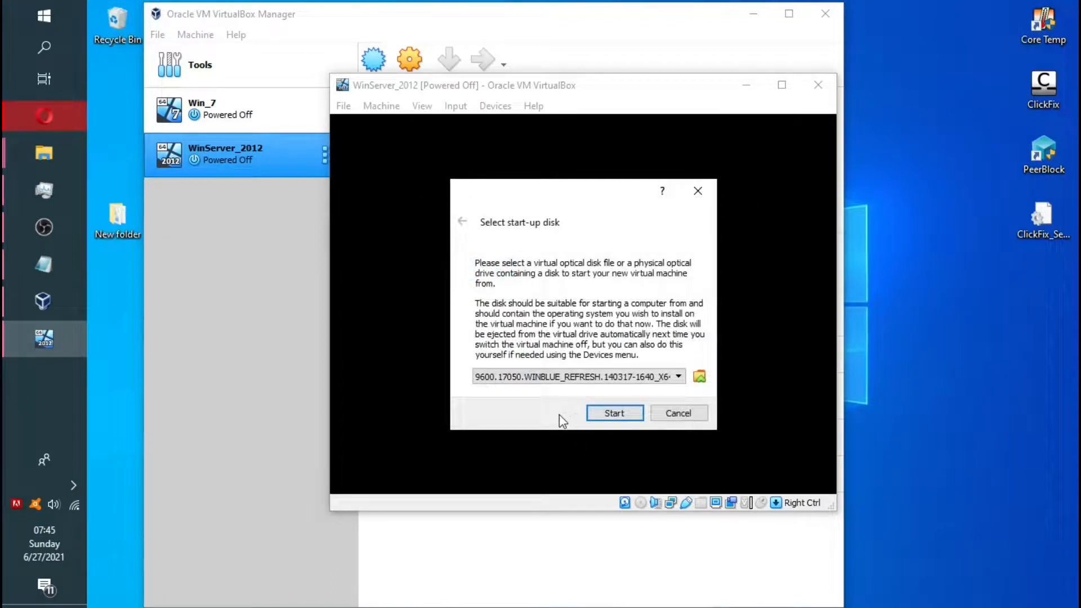
left_click(615, 413)
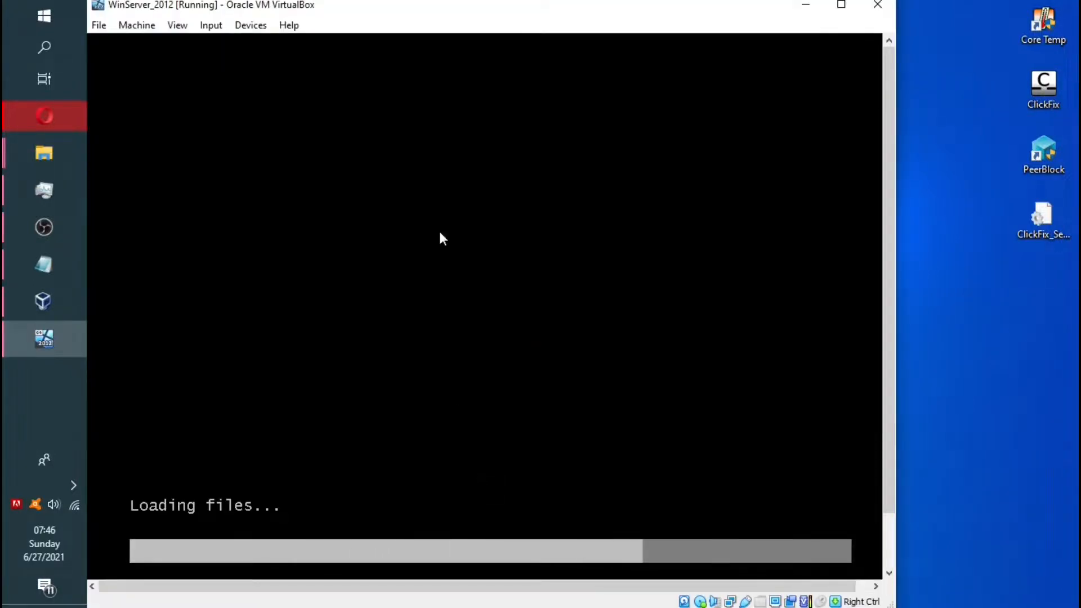
Step: Maximize the virtual machine window and begin the Windows Server 2012 R2 installation with English (United States) and the US keyboard
left_click_drag(446, 6, 520, 1)
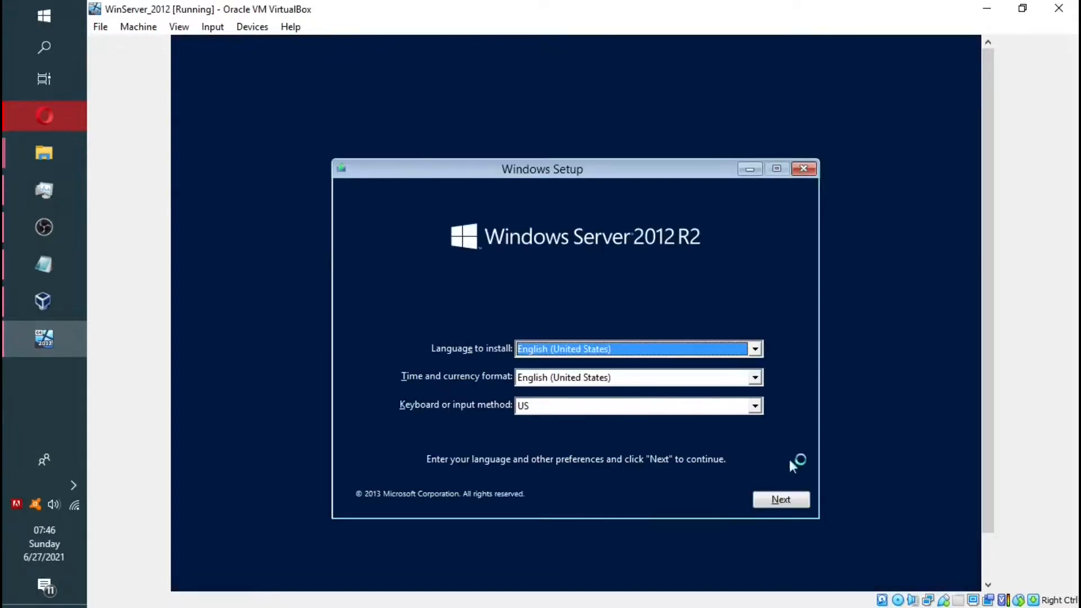
left_click(783, 501)
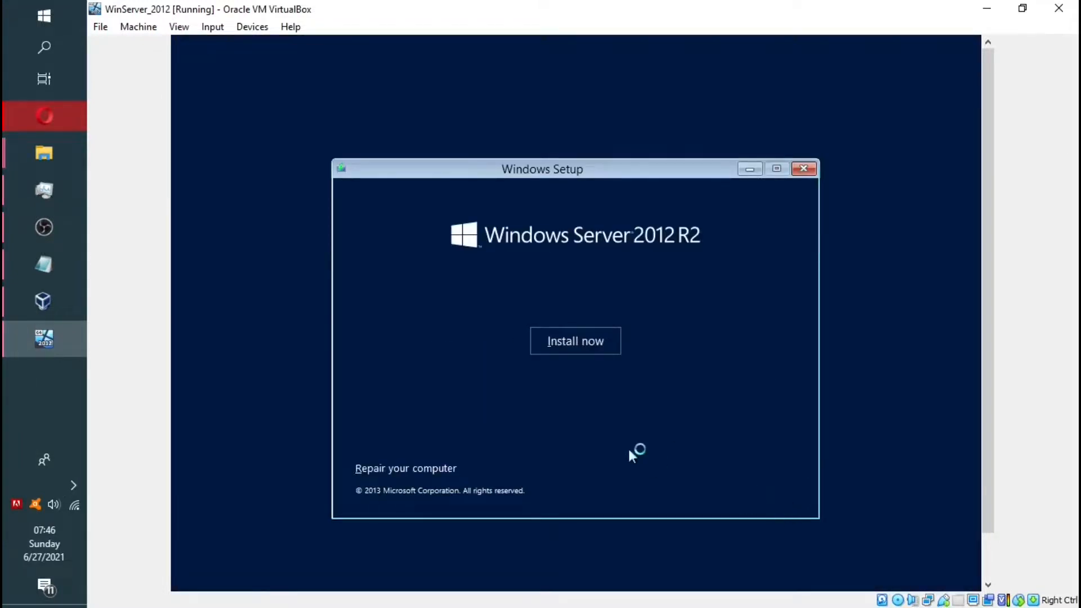
left_click(573, 341)
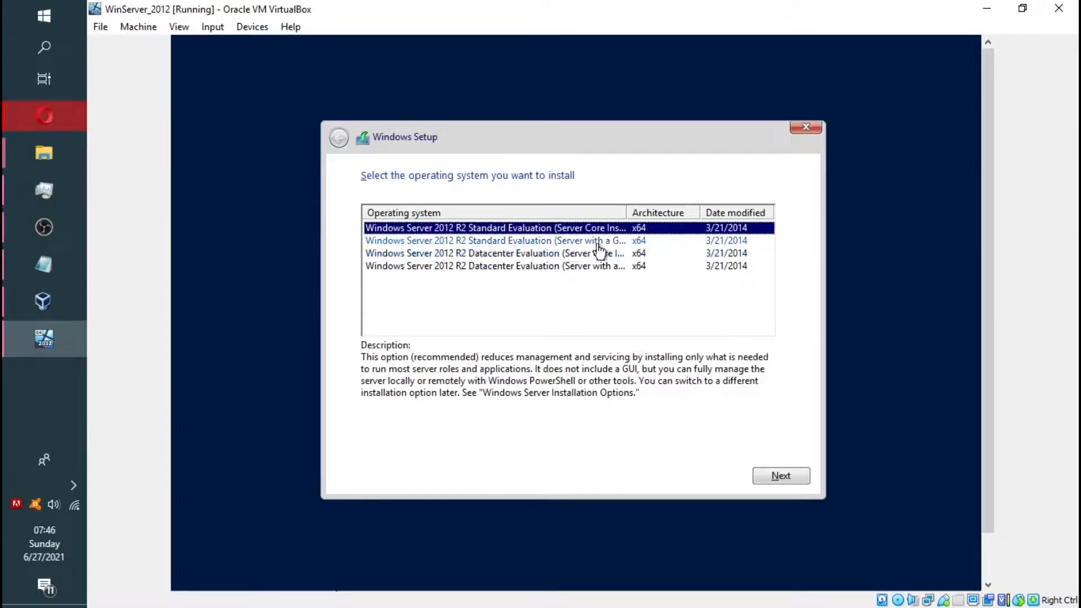
Step: Choose Windows Server 2012 R2 Standard Evaluation (Server with a GUI) as the operating system to install
left_click(528, 242)
left_click_drag(624, 212, 666, 213)
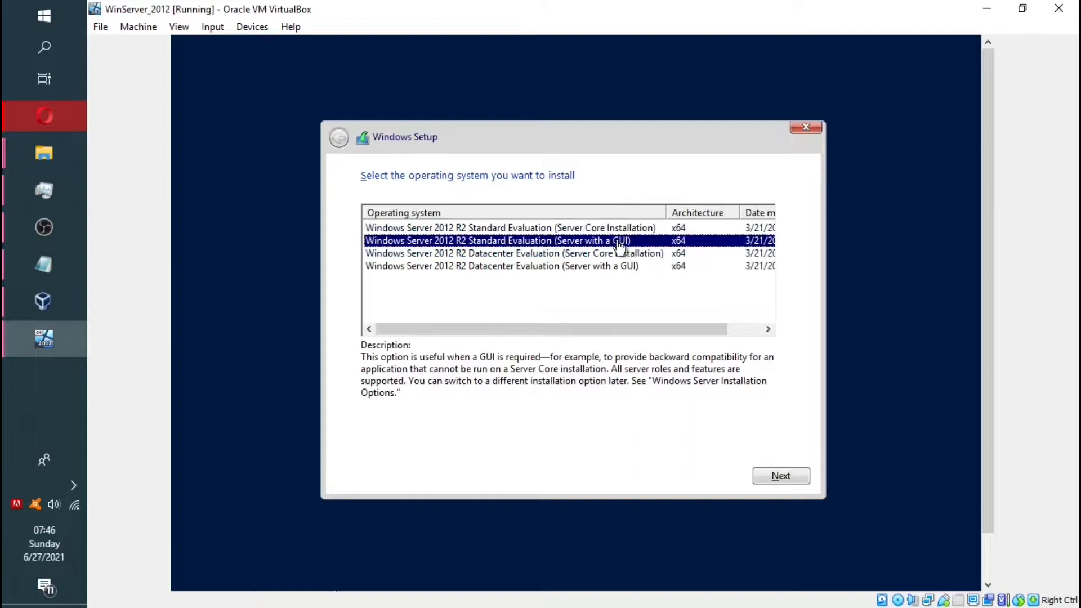
left_click(789, 478)
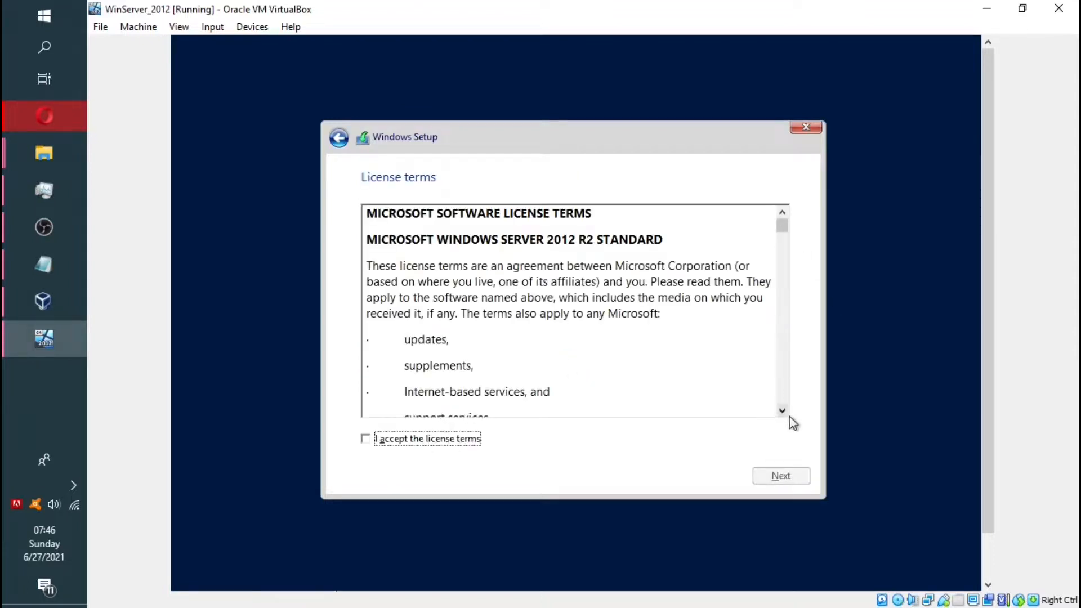
Step: Accept the license terms and start a custom Windows-only installation on the Drive 0 unallocated space
left_click(376, 440)
left_click(762, 475)
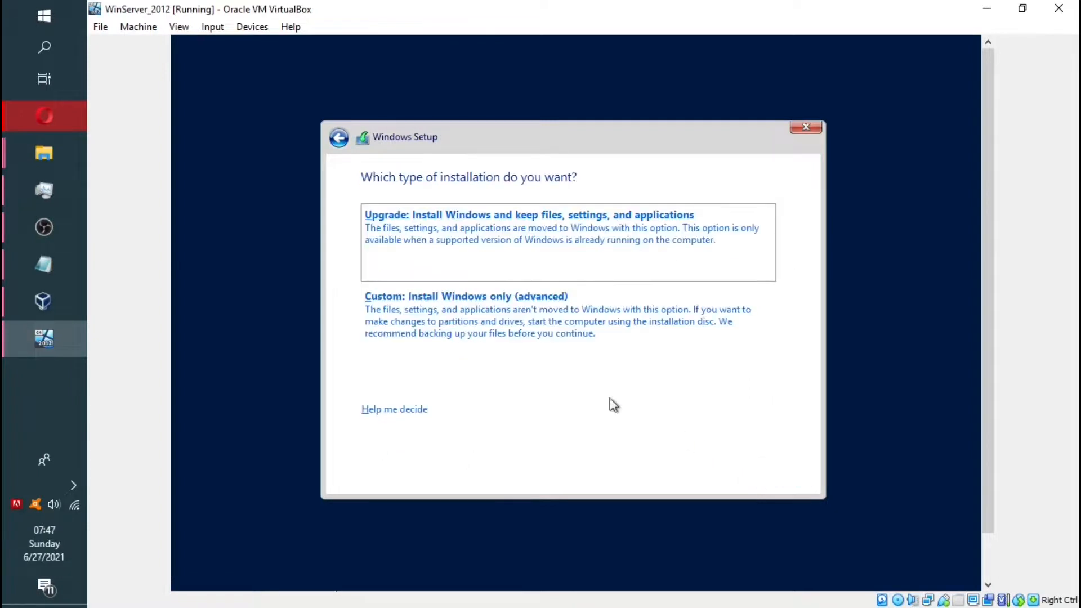
left_click(454, 311)
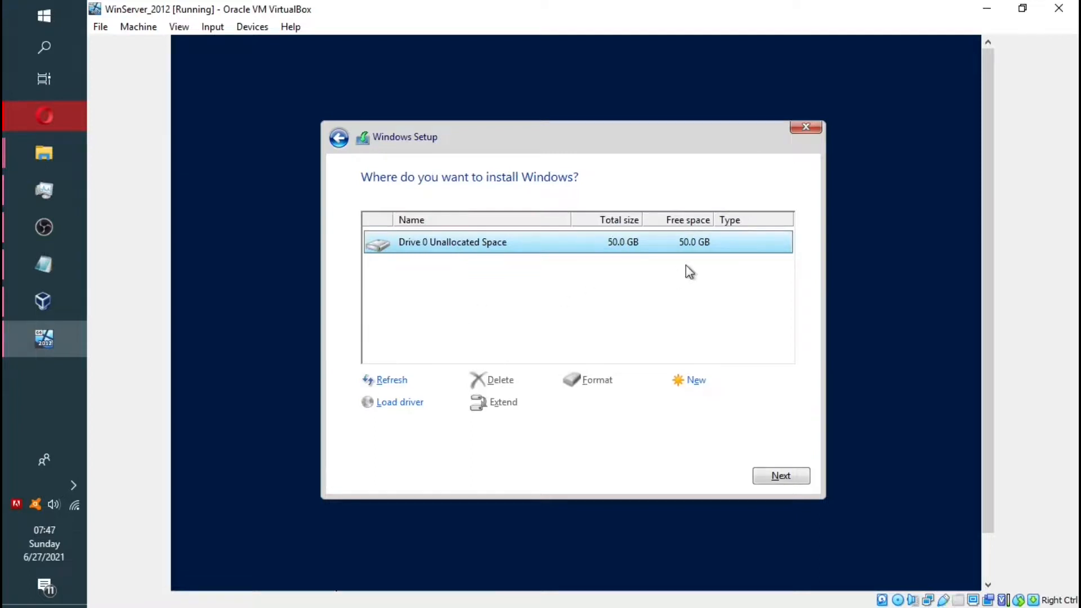
left_click(787, 475)
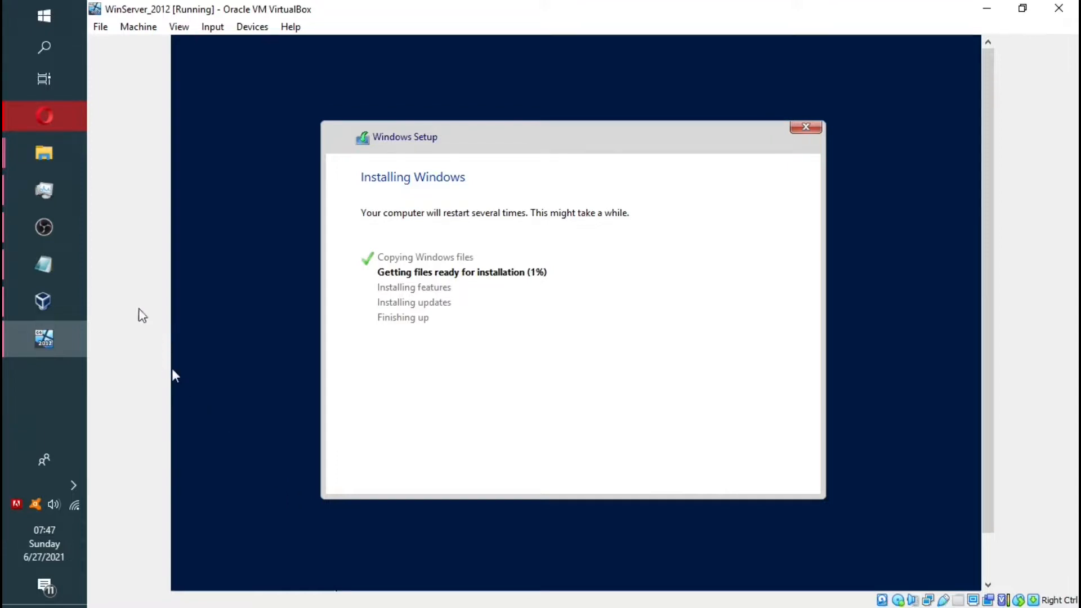
left_click_drag(987, 225, 987, 273)
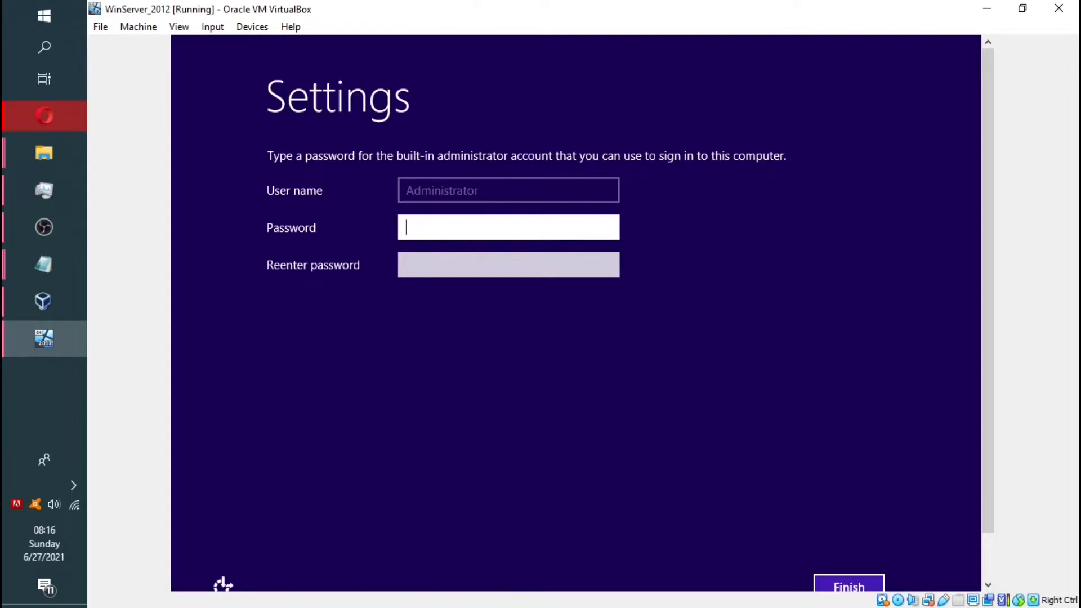
Step: Set and re-enter the password for the built-in Administrator account, and finish the Windows Server settings
type("******")
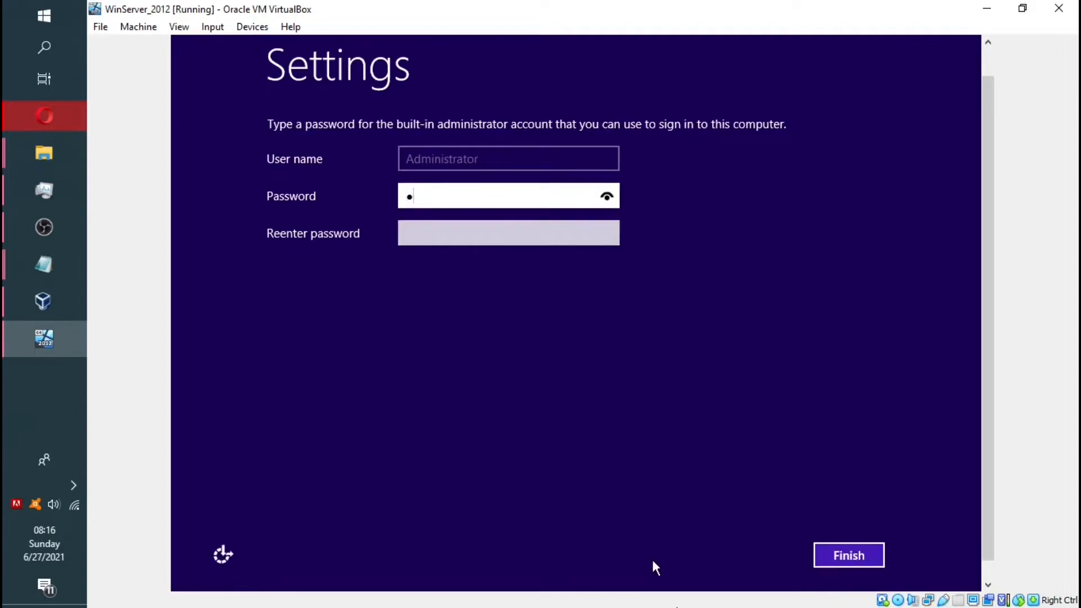
type("**")
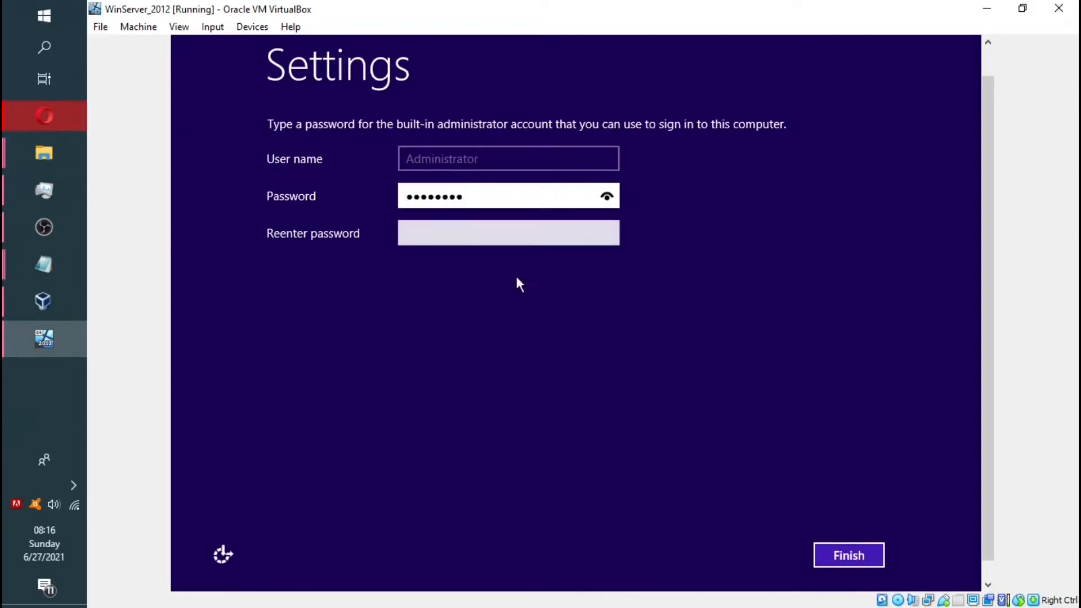
left_click(519, 235)
type("********")
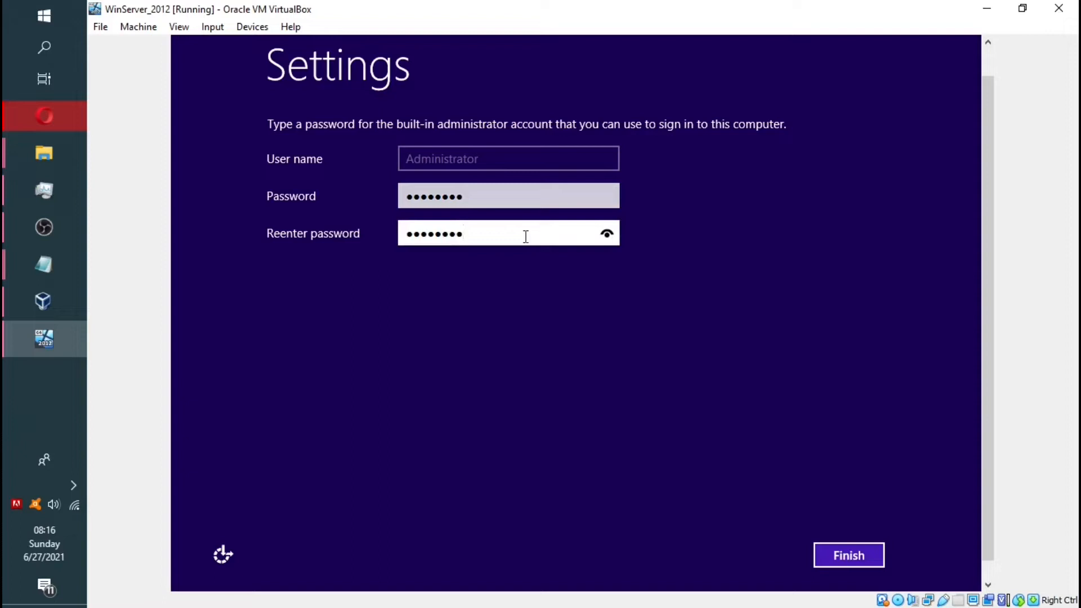
left_click(845, 556)
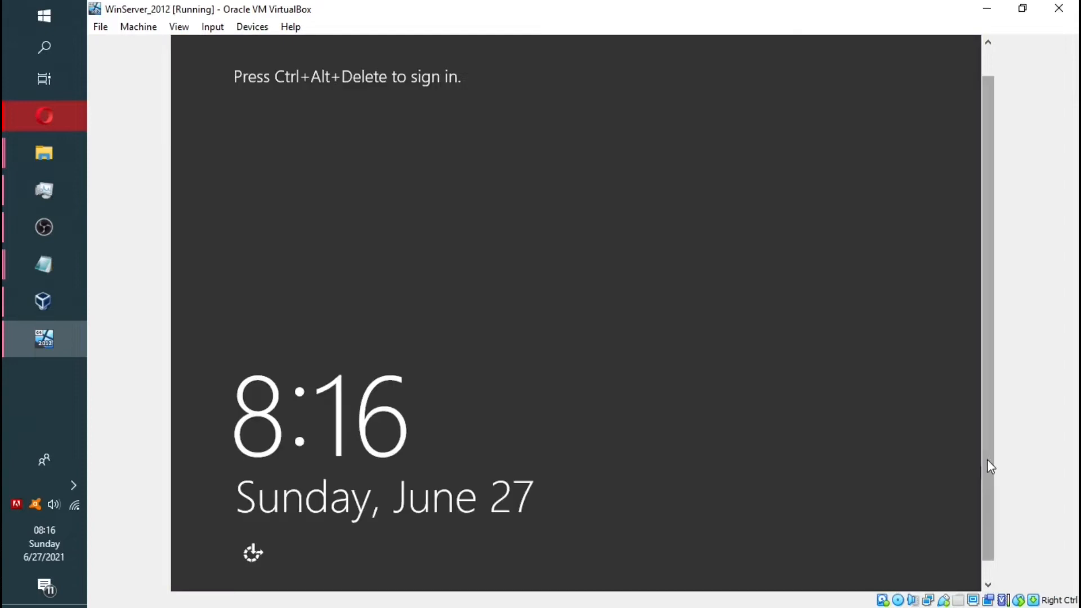
Step: Send Ctrl-Alt-Del to the virtual machine to bring up the Administrator sign-in screen
left_click_drag(987, 459, 985, 342)
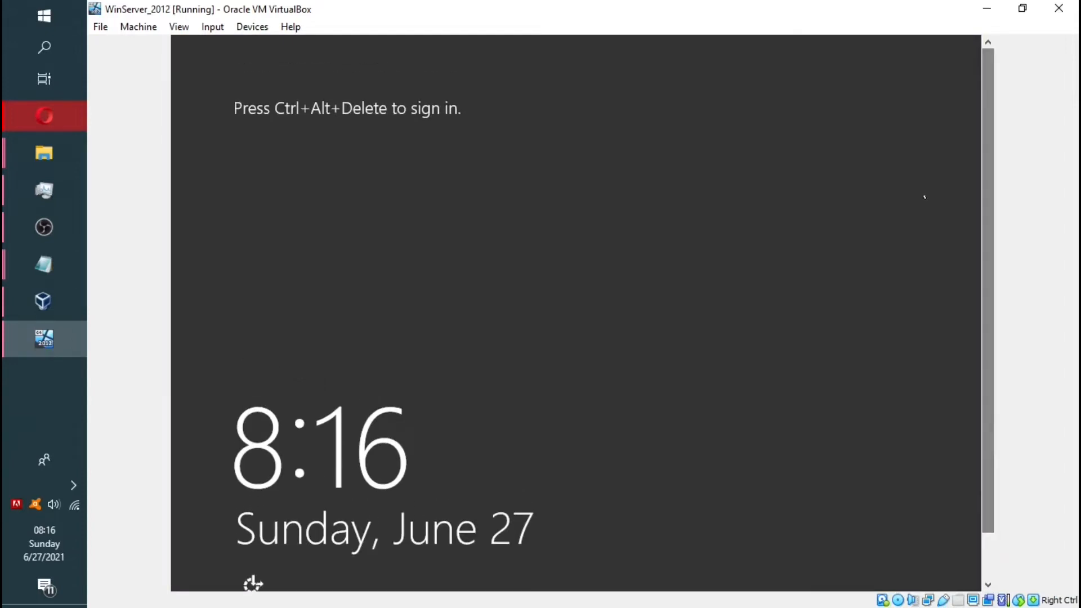
left_click(212, 26)
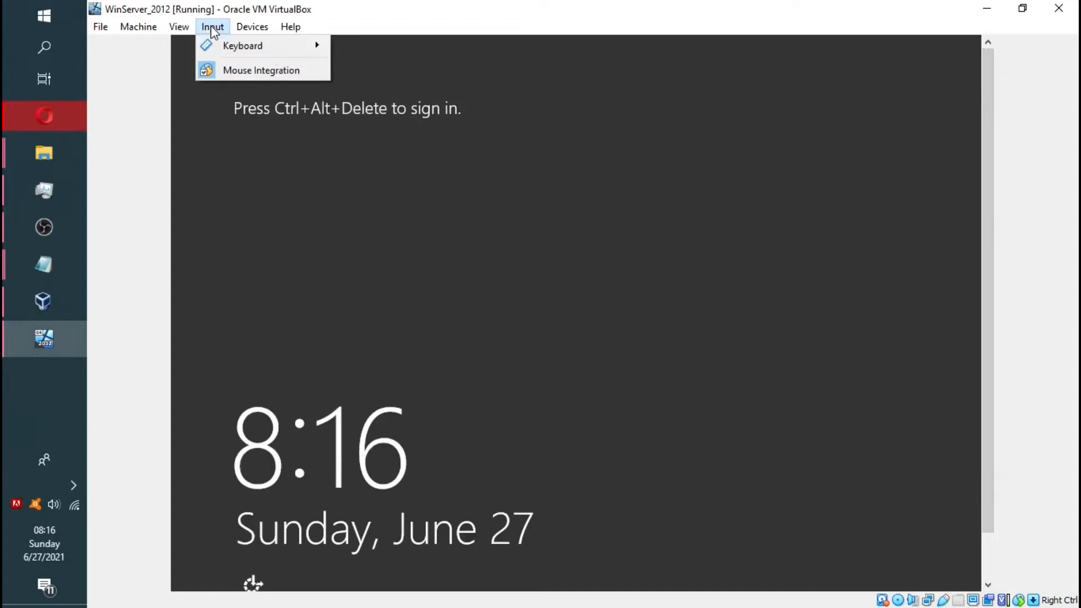
mouse_move(229, 50)
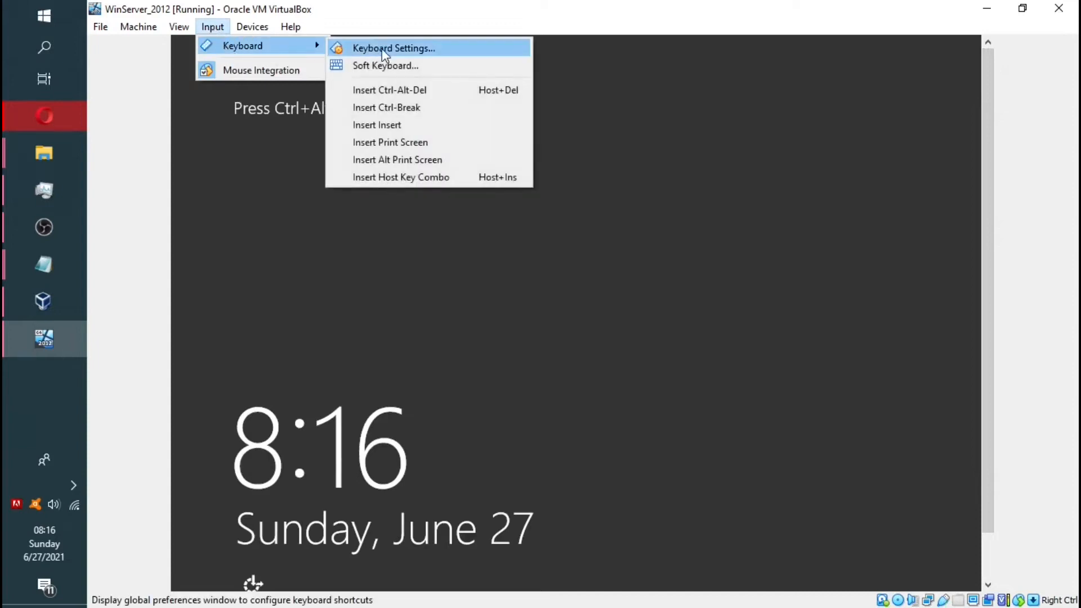
left_click(392, 90)
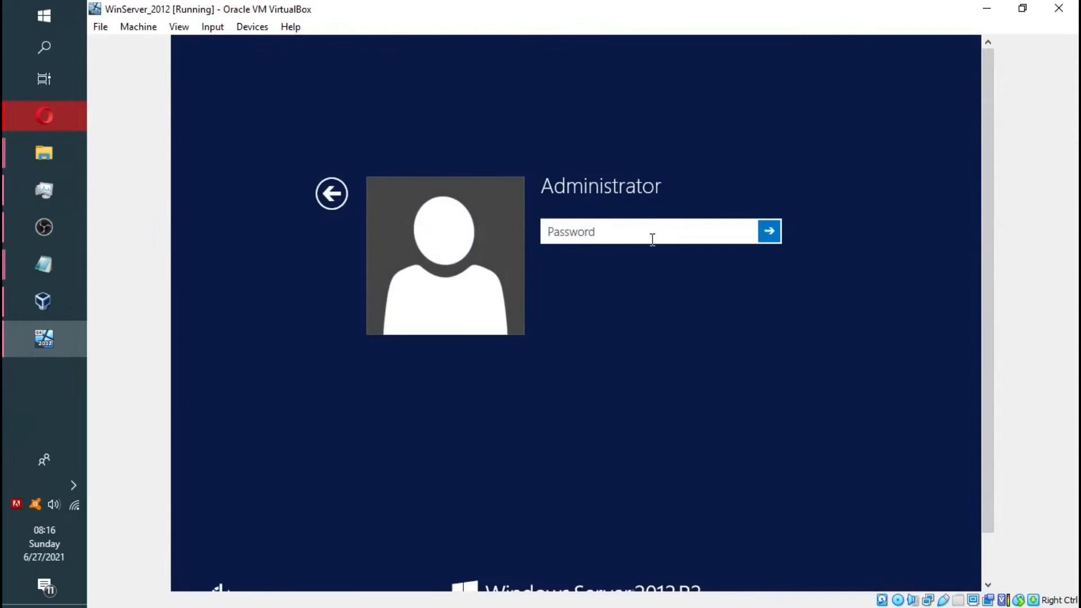
Step: Enter the Administrator account password and sign in to Windows Server 2012 R2
type("******")
key("Caps_Lock")
type("*")
key("Caps_Lock")
type("*")
left_click(770, 230)
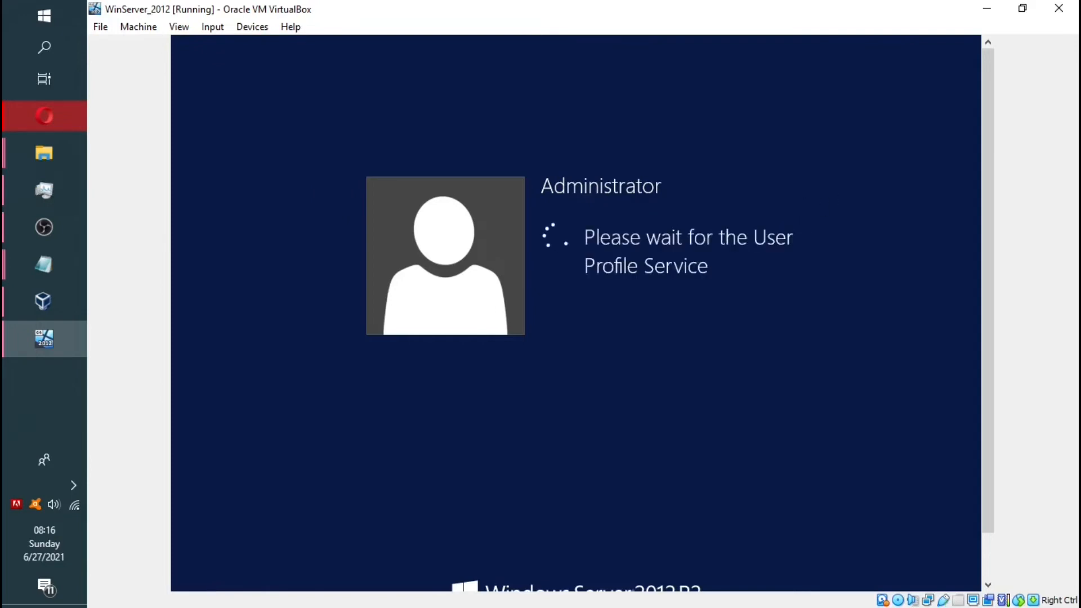